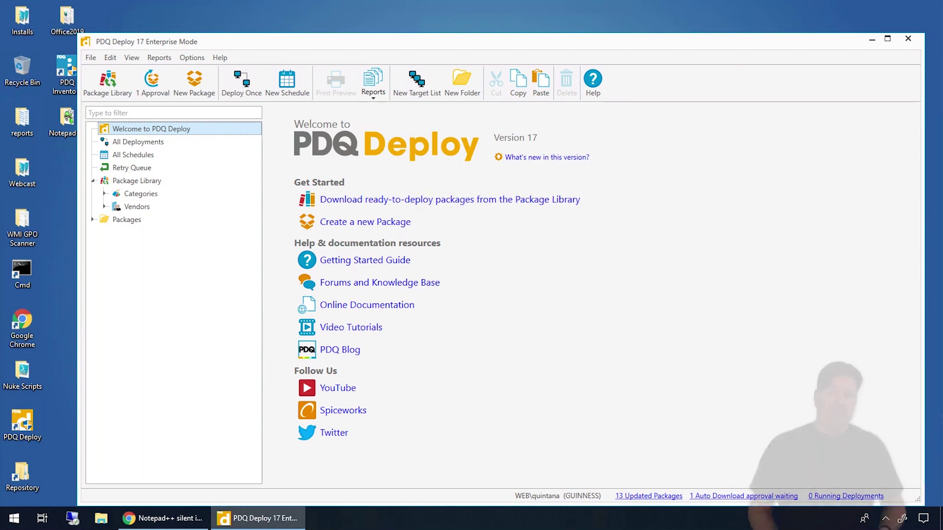
Step: Create a new package and replace its default name with 'Notepad++ 64'
{"action": "left_click", "coordinate": [194, 83]}
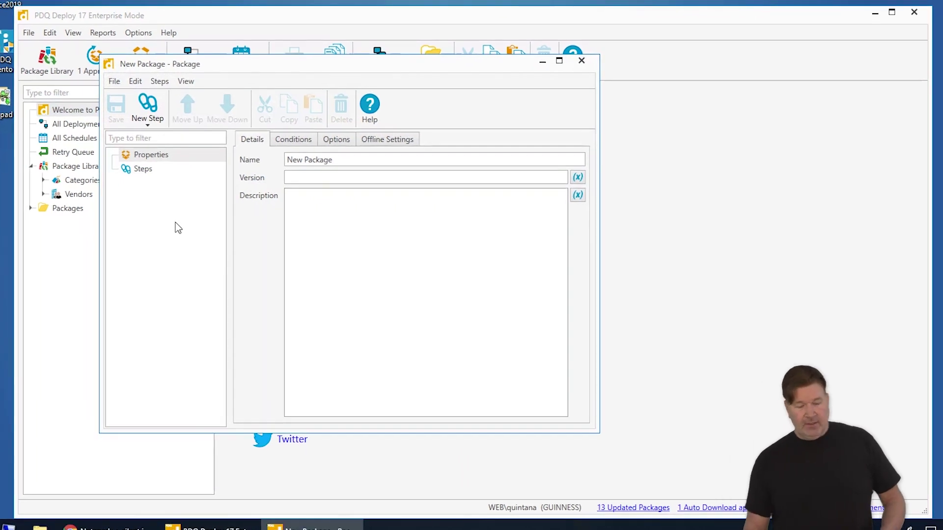
{"action": "left_click", "coordinate": [159, 155]}
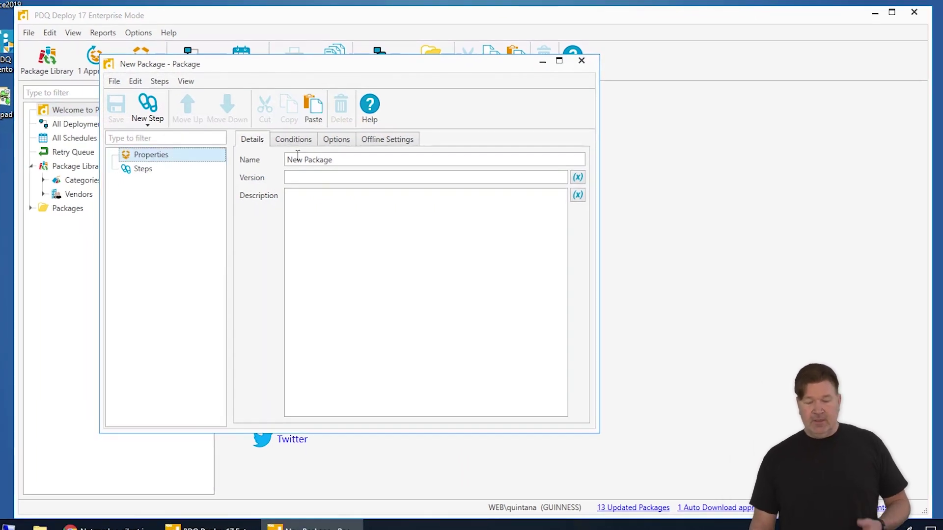
{"action": "left_click_drag", "start_coordinate": [345, 160], "coordinate": [276, 161]}
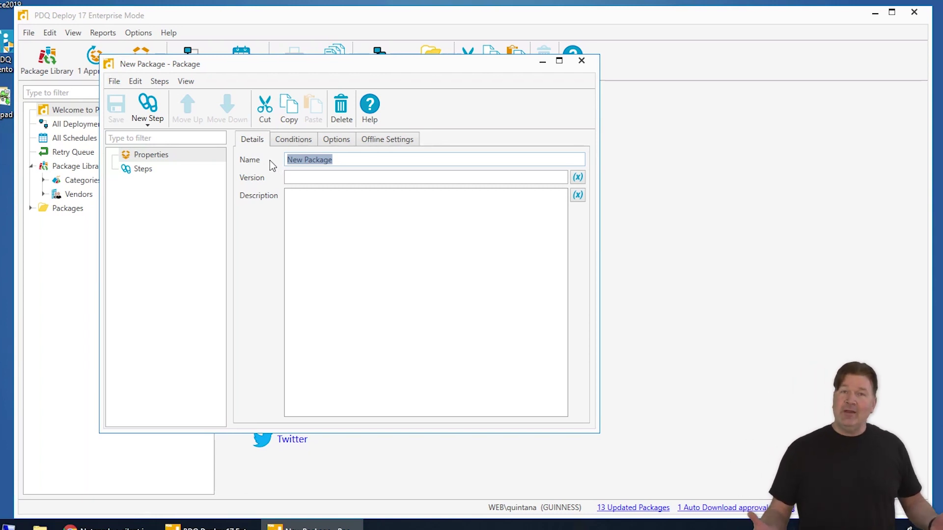
{"action": "type", "text": "Note"}
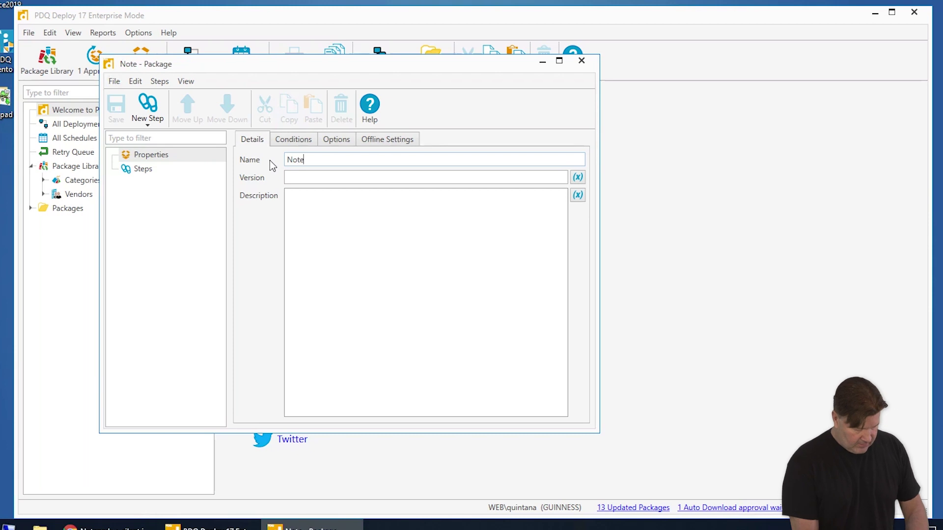
{"action": "type", "text": "pad"}
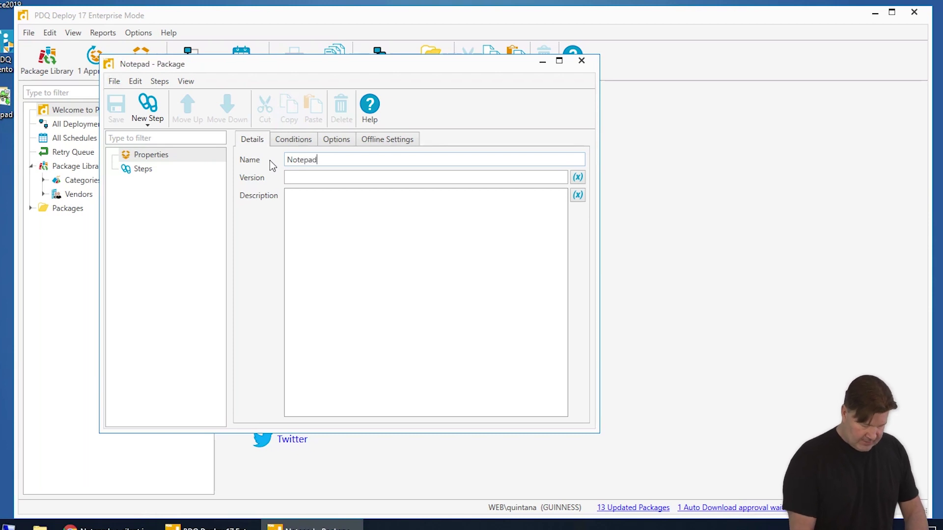
{"action": "type", "text": "++"}
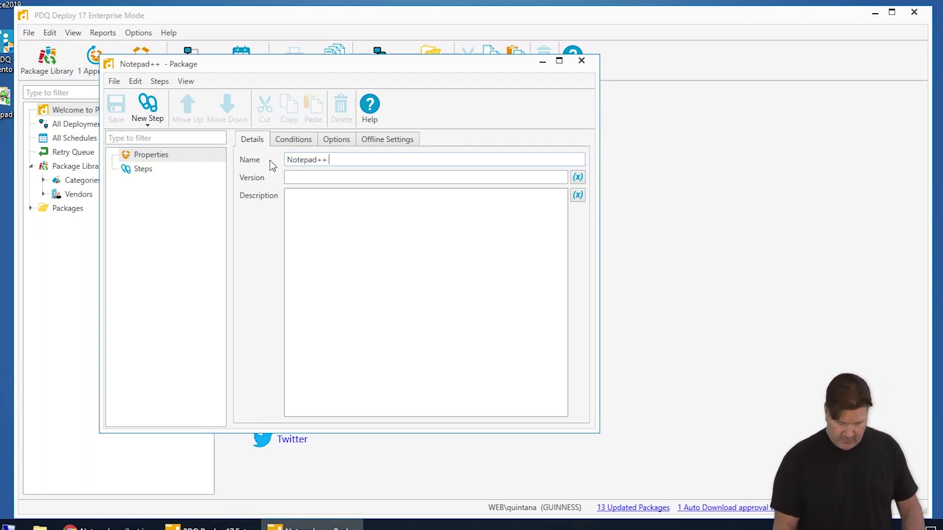
{"action": "type", "text": " 64"}
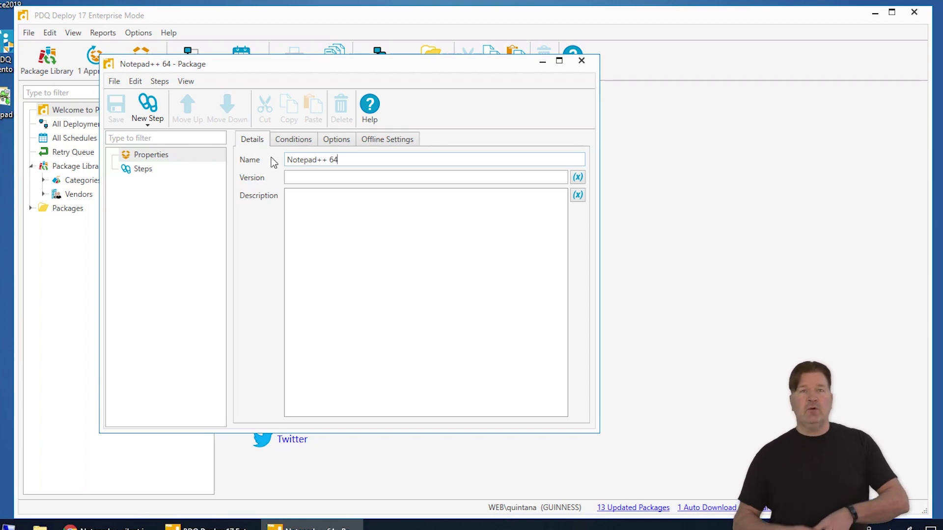
{"action": "left_click", "coordinate": [296, 141]}
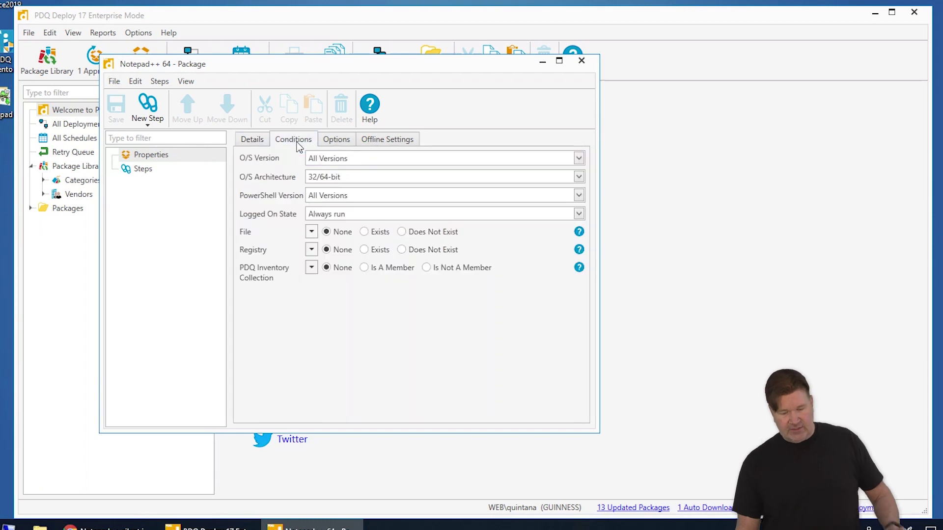
Step: Set the package's O/S Architecture condition to 64-bit
{"action": "left_click", "coordinate": [354, 177]}
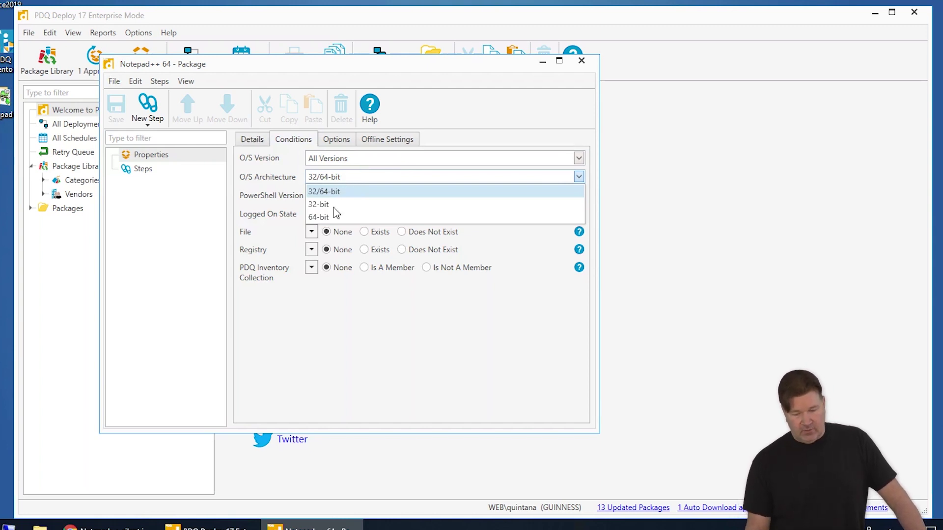
{"action": "left_click", "coordinate": [320, 217]}
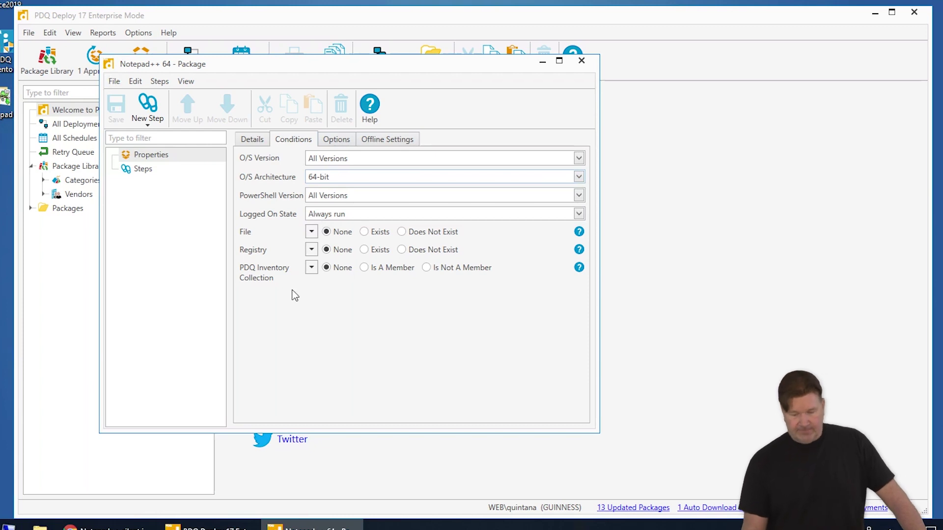
{"action": "left_click", "coordinate": [341, 146]}
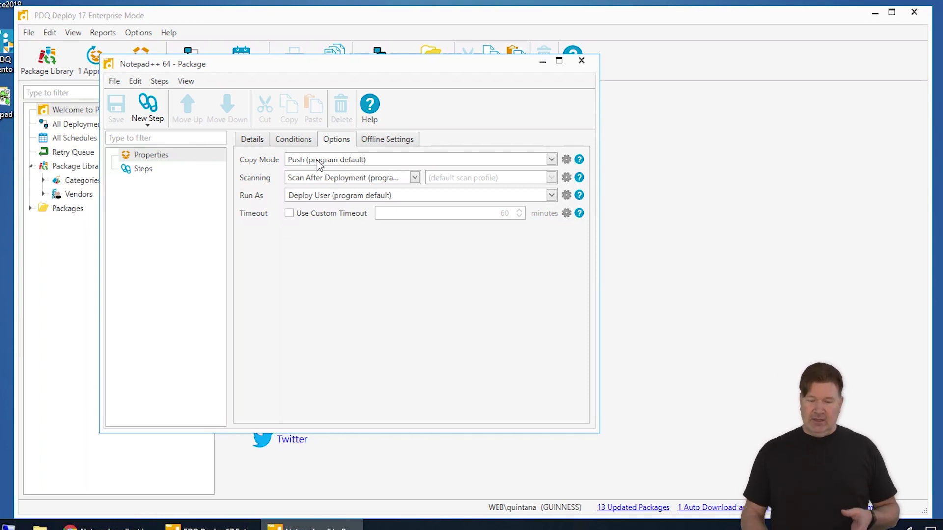
Step: Review the Copy Mode choices and keep it at Push
{"action": "left_click", "coordinate": [318, 163]}
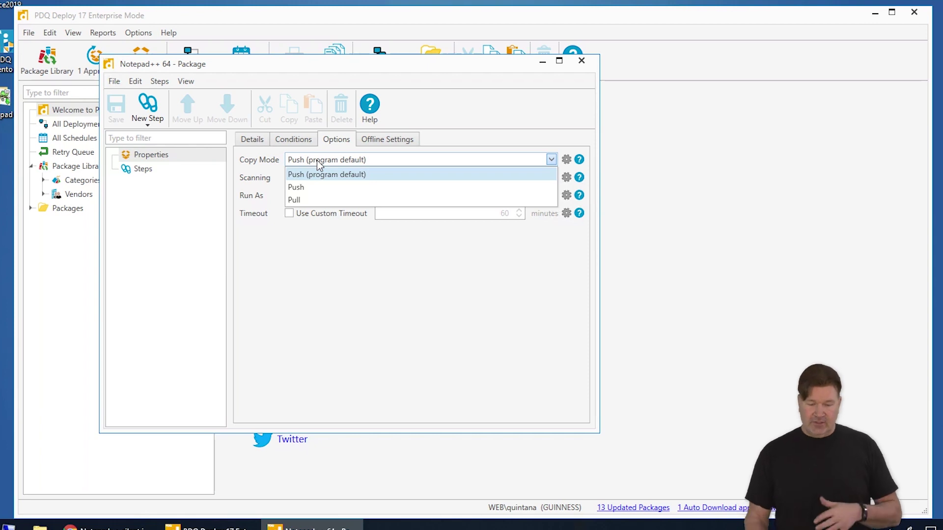
{"action": "left_click", "coordinate": [332, 262]}
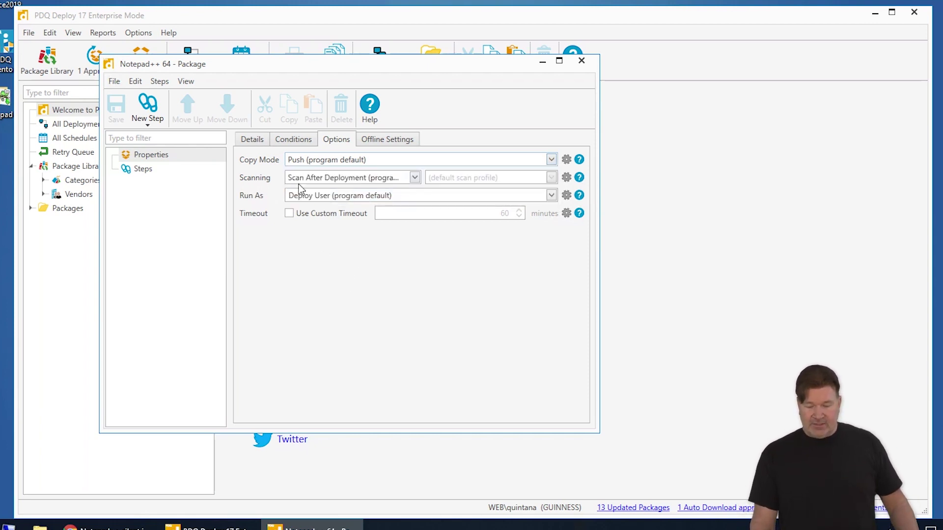
Step: Set Scanning to Scan After Deployment with the Applications profile, keeping Run As as Deploy User
{"action": "left_click", "coordinate": [415, 178]}
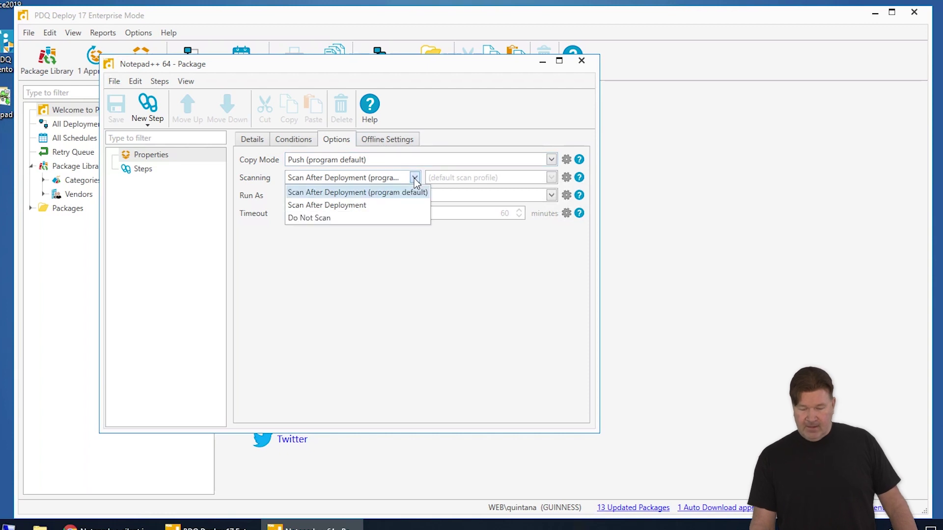
{"action": "left_click", "coordinate": [414, 178]}
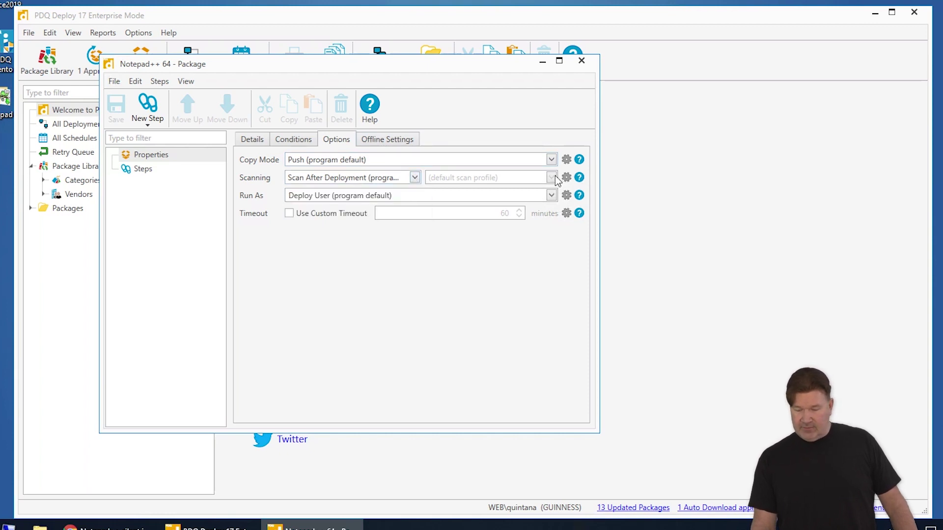
{"action": "left_click", "coordinate": [414, 178]}
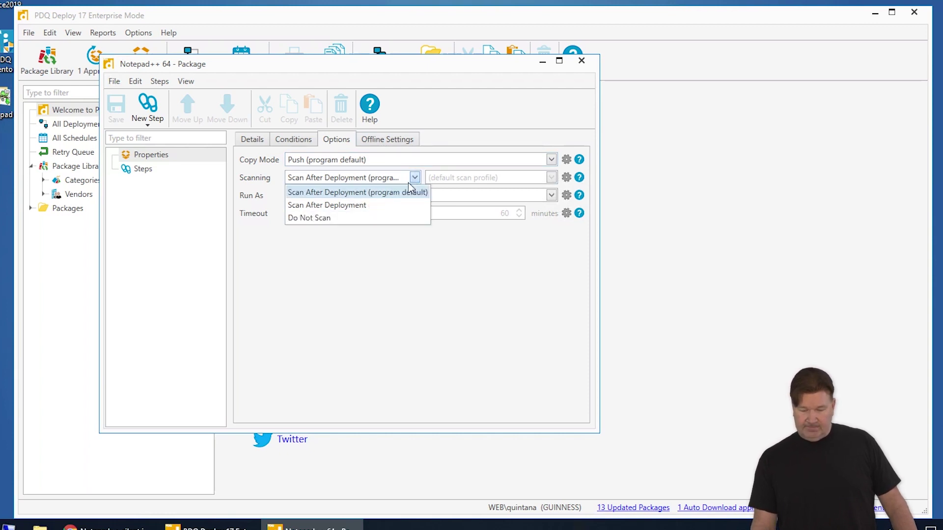
{"action": "left_click", "coordinate": [355, 203]}
{"action": "left_click", "coordinate": [552, 179]}
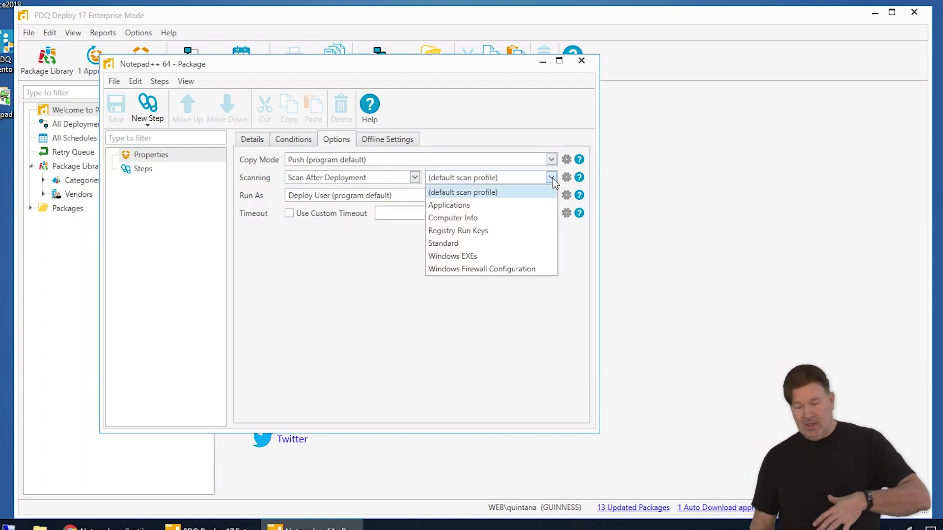
{"action": "left_click", "coordinate": [451, 206]}
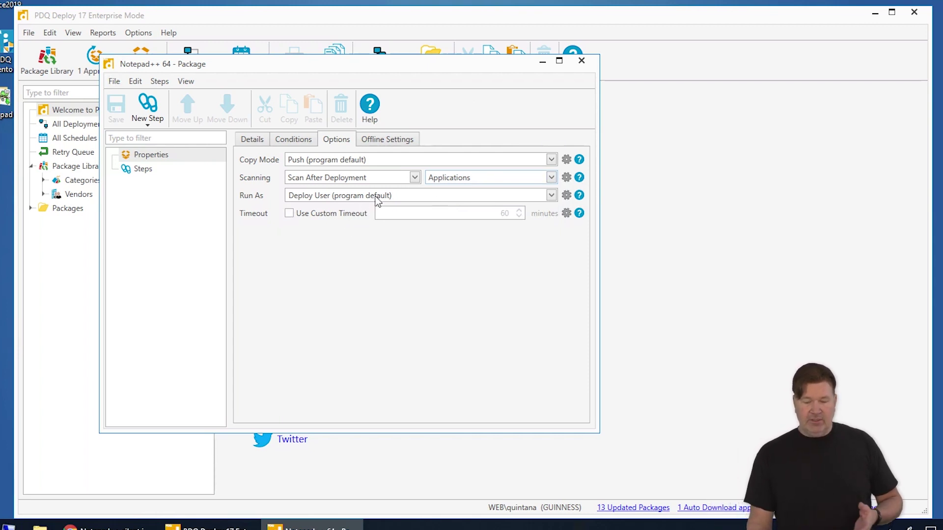
{"action": "left_click", "coordinate": [552, 197]}
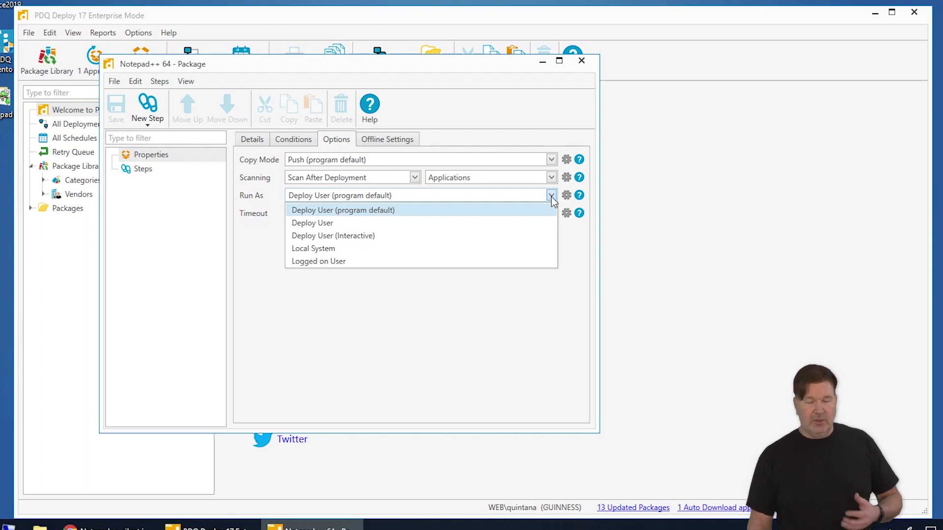
{"action": "left_click", "coordinate": [455, 300]}
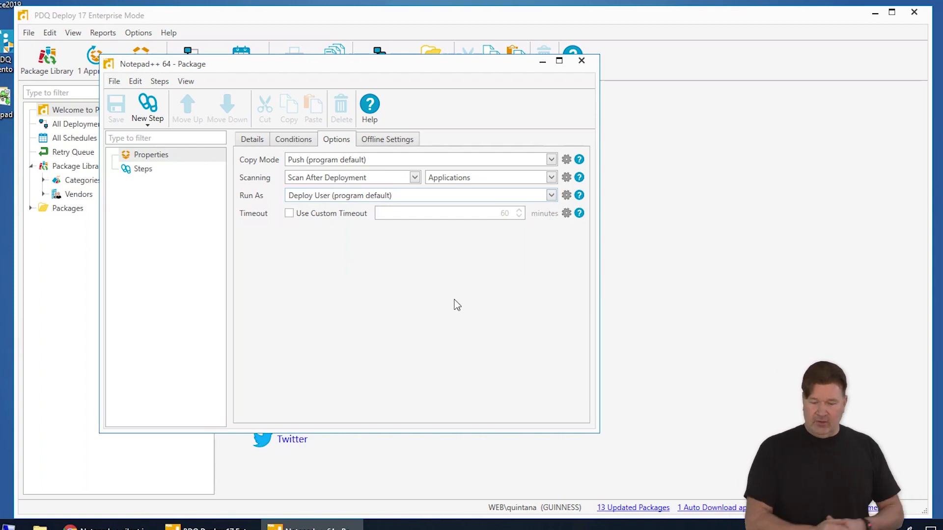
Step: Review the Offline Settings, then go to Steps and list the New Step types
{"action": "left_click", "coordinate": [391, 142]}
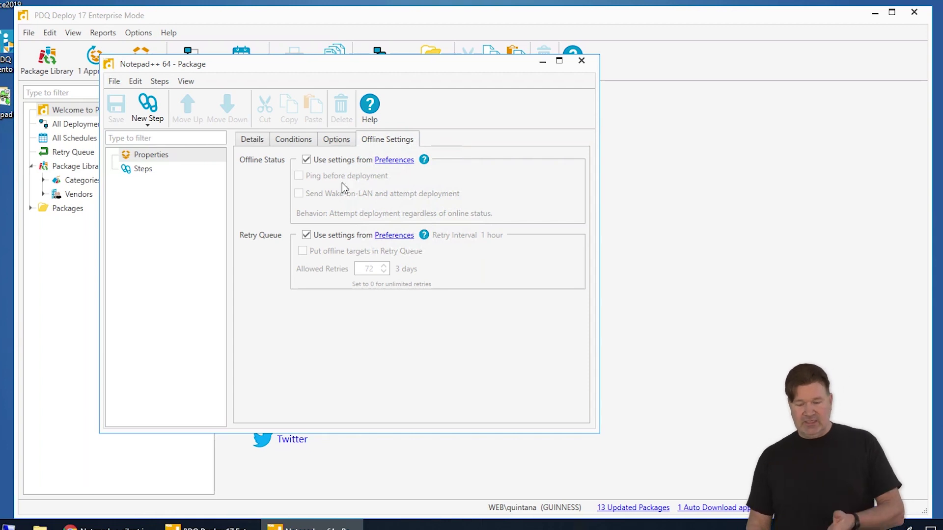
{"action": "left_click", "coordinate": [143, 169]}
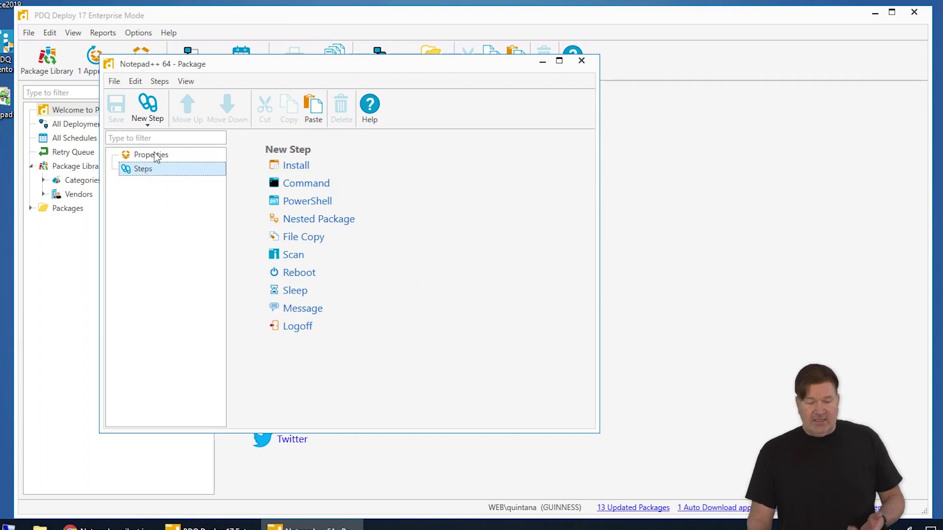
{"action": "left_click", "coordinate": [150, 119]}
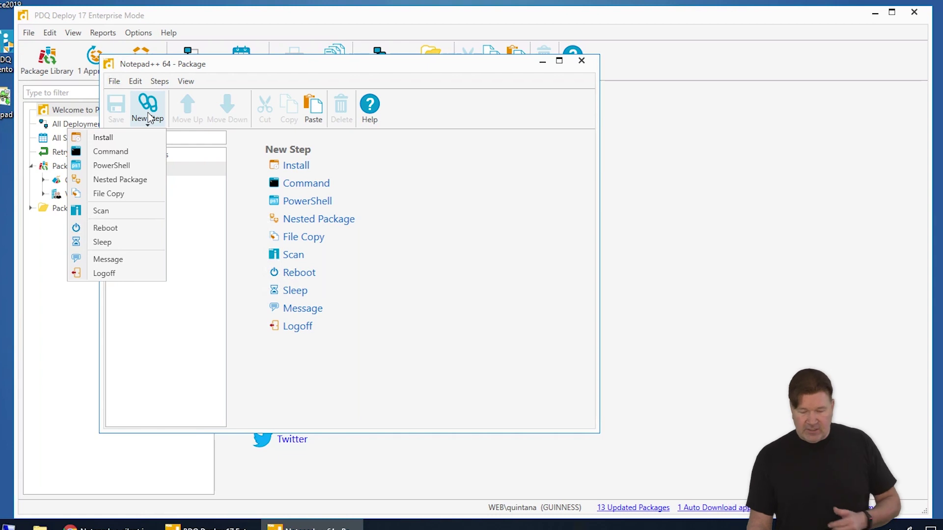
Step: Add an 'Install Notepad++' step using npp.7.6.3.Installer.x64.exe from Desktop > Notepad++
{"action": "left_click", "coordinate": [114, 138]}
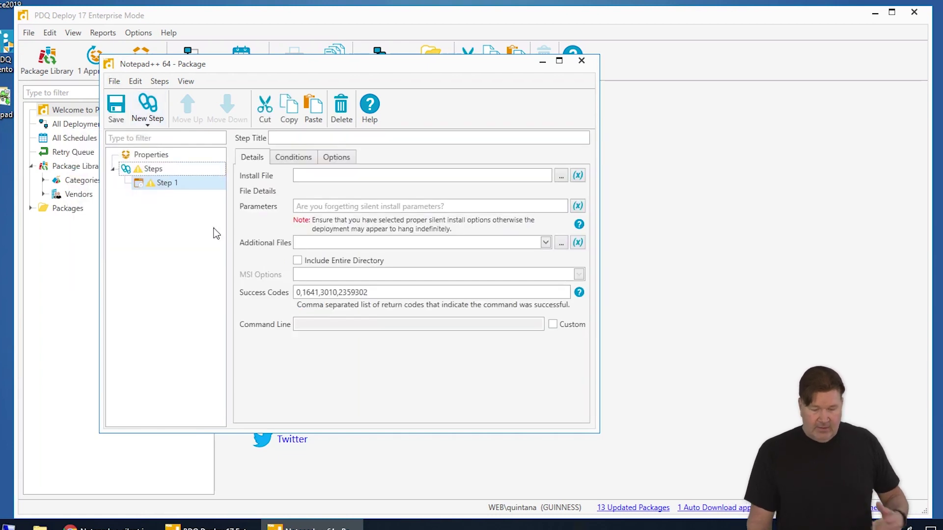
{"action": "left_click", "coordinate": [288, 139]}
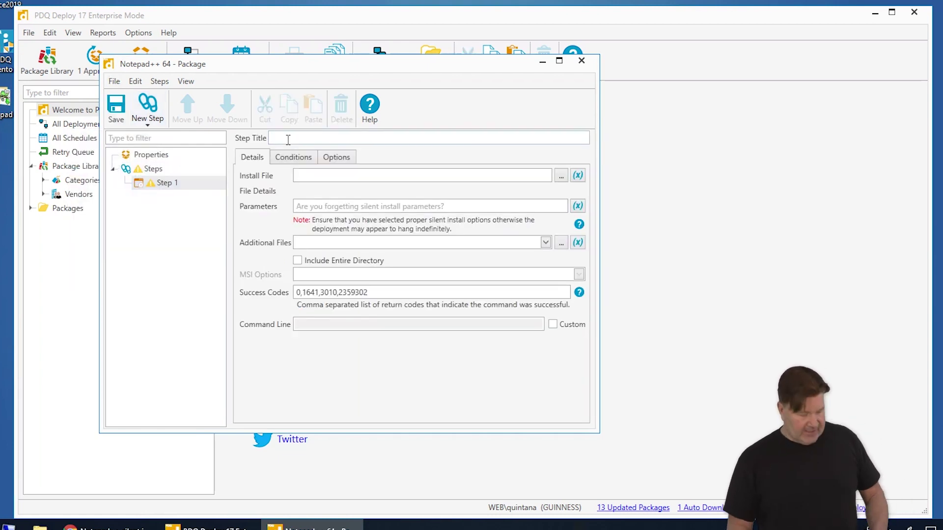
{"action": "type", "text": "Inst"}
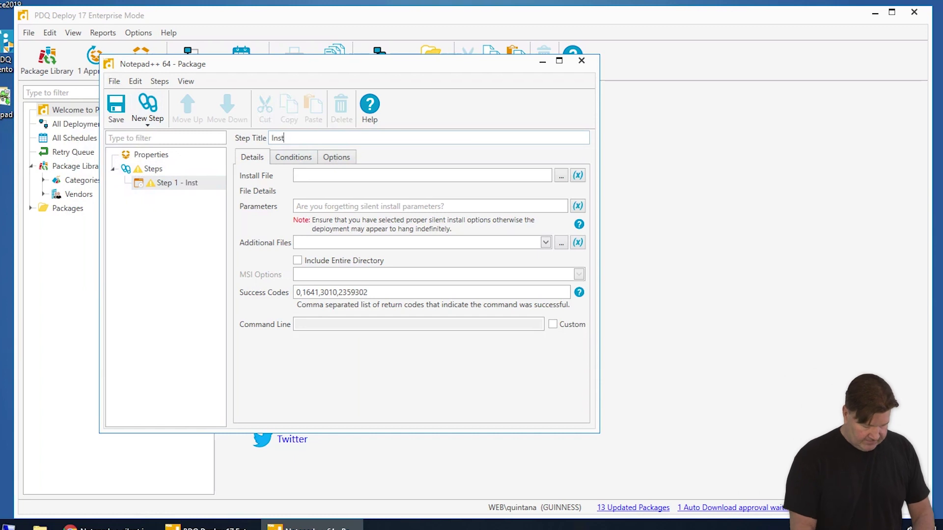
{"action": "type", "text": "all"}
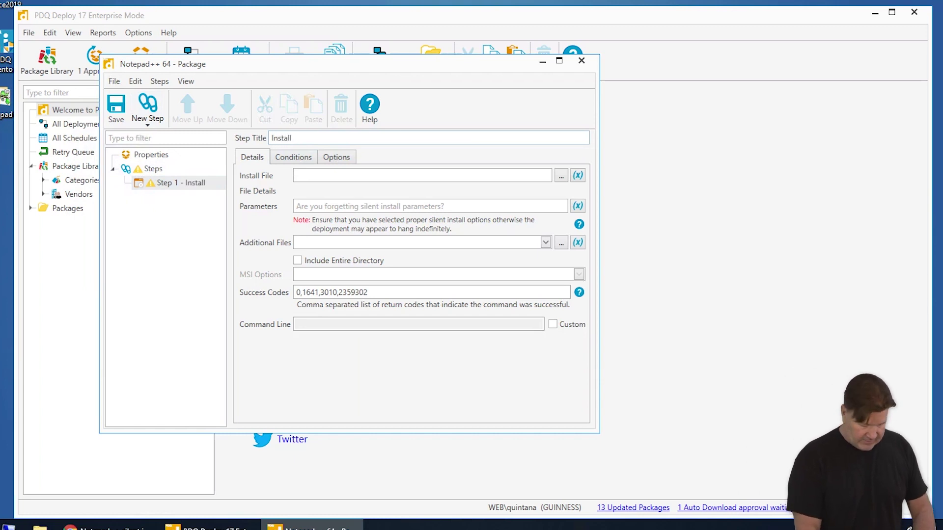
{"action": "type", "text": " Notepad++"}
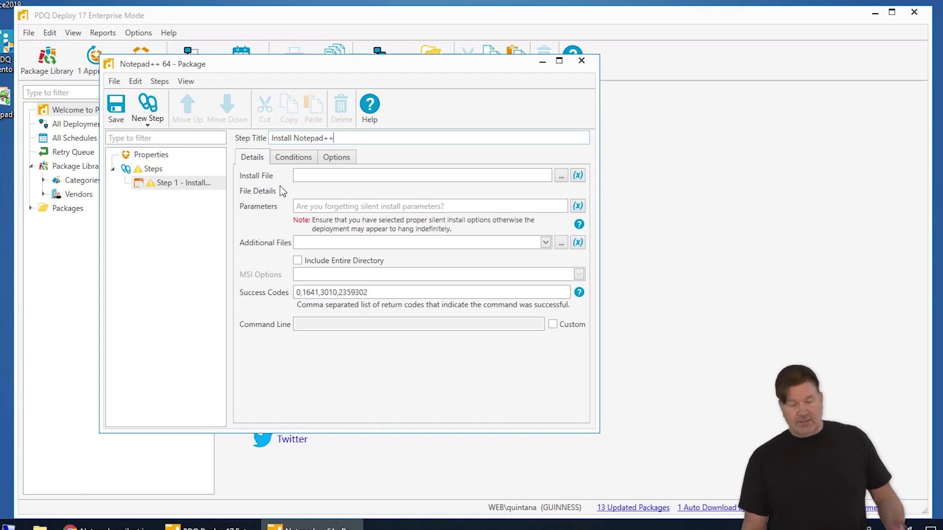
{"action": "left_click", "coordinate": [562, 176]}
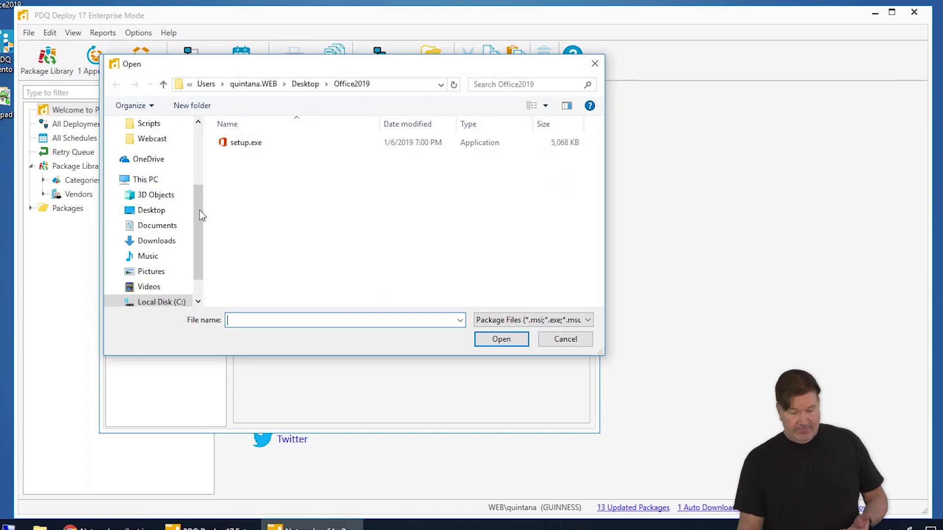
{"action": "left_click_drag", "start_coordinate": [196, 211], "coordinate": [169, 151]}
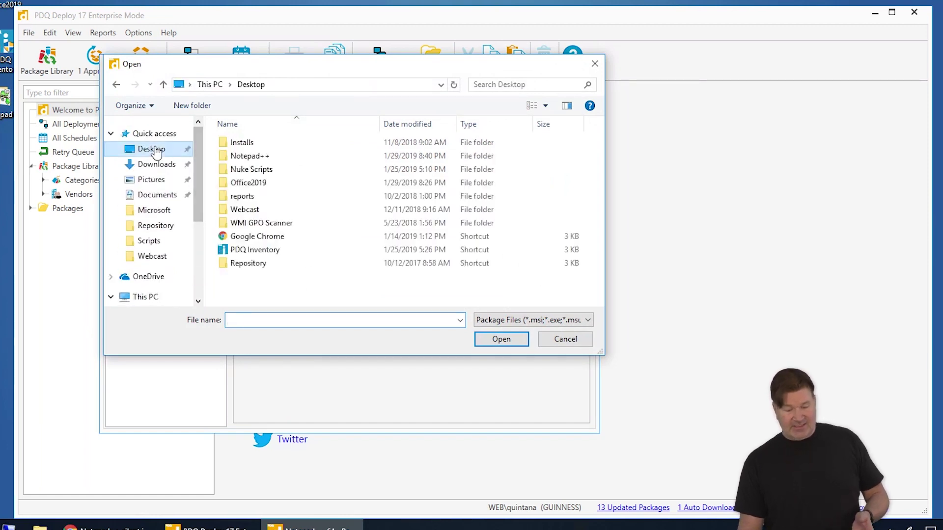
{"action": "left_click", "coordinate": [228, 157]}
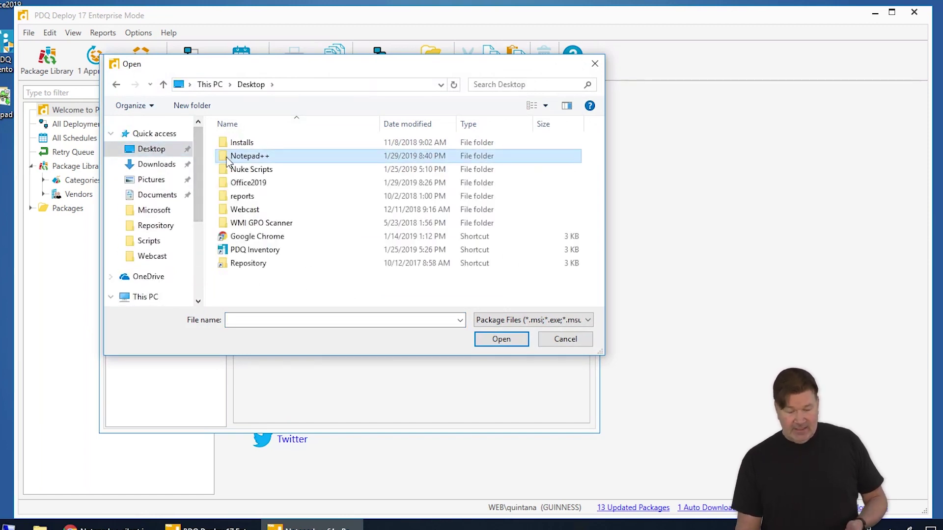
{"action": "double_click", "coordinate": [237, 160]}
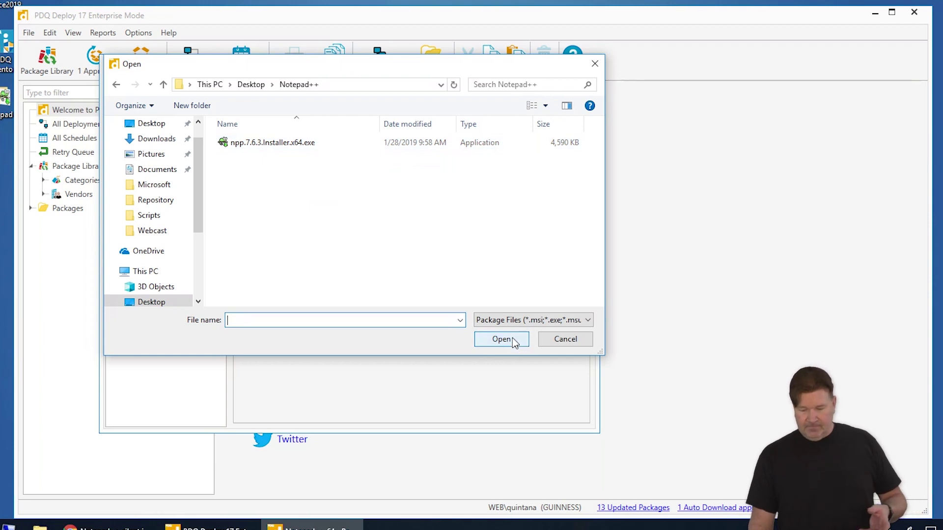
{"action": "left_click", "coordinate": [285, 151]}
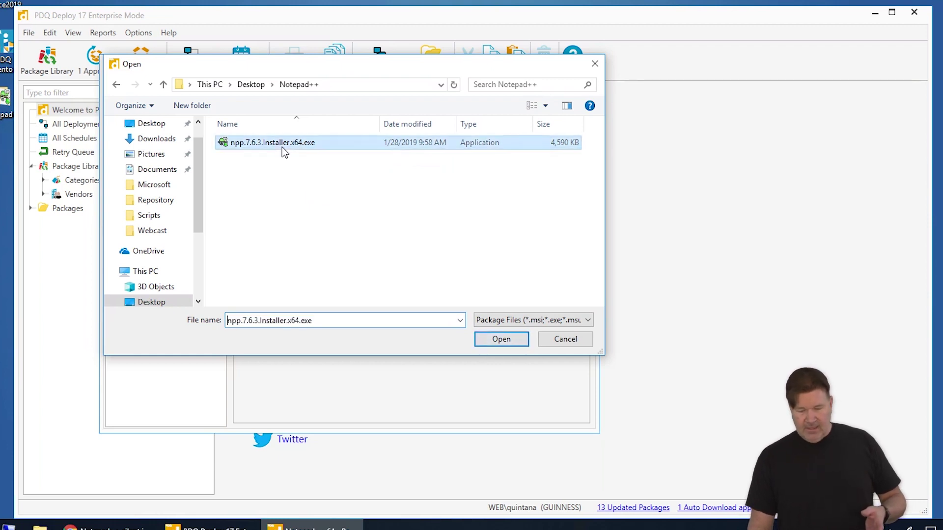
{"action": "left_click", "coordinate": [508, 341]}
{"action": "left_click", "coordinate": [321, 207]}
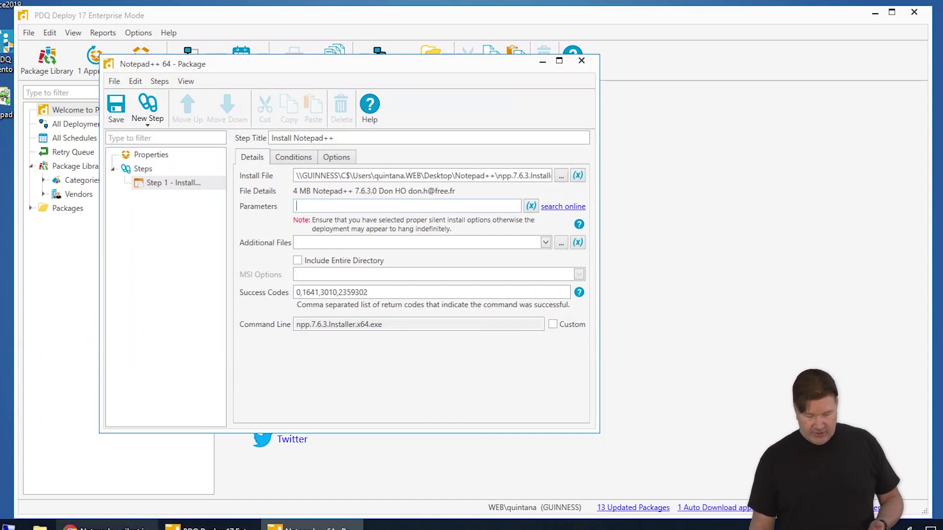
{"action": "left_click", "coordinate": [124, 529]}
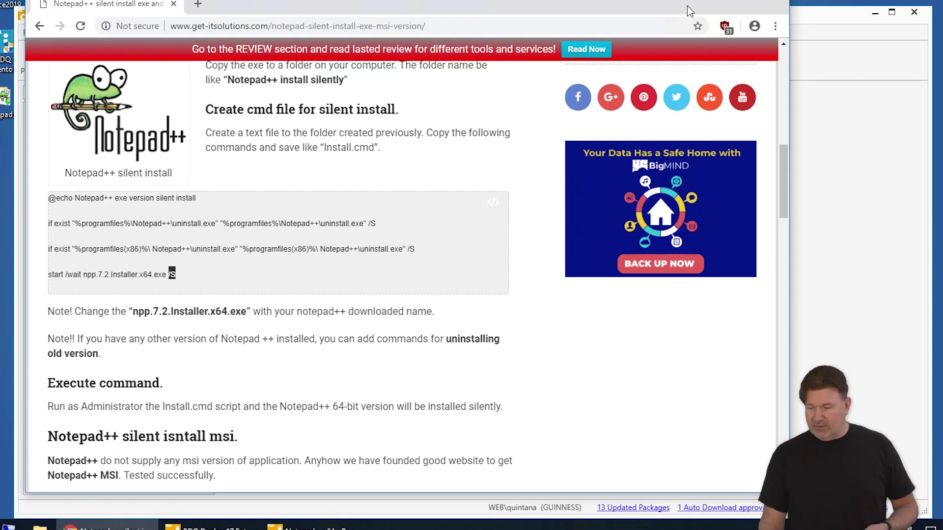
{"action": "left_click", "coordinate": [712, 4]}
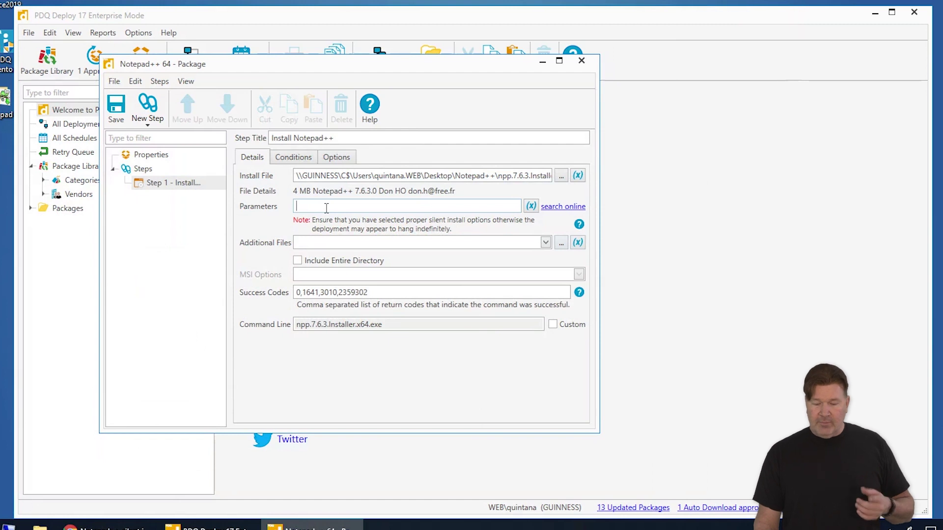
{"action": "type", "text": "/S"}
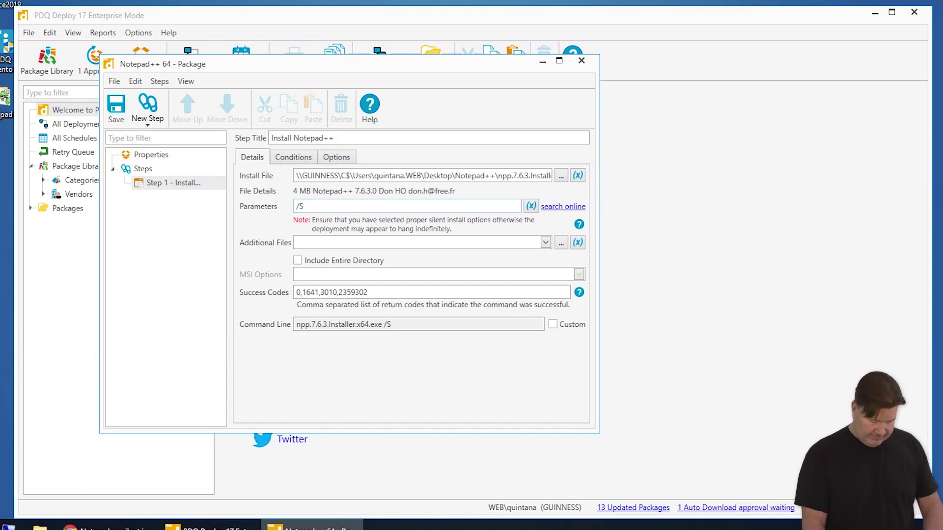
{"action": "type", "text": "Iex rules"}
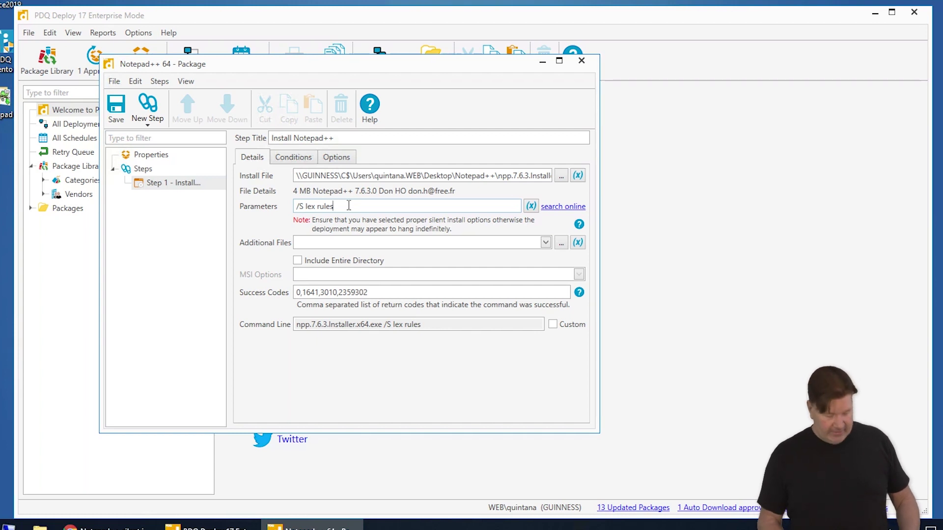
Step: Delete the extra text so the Parameters field holds only /S
{"action": "key", "text": "BackSpace"}
{"action": "key", "text": "BackSpace"}
{"action": "key", "text": "BackSpace"}
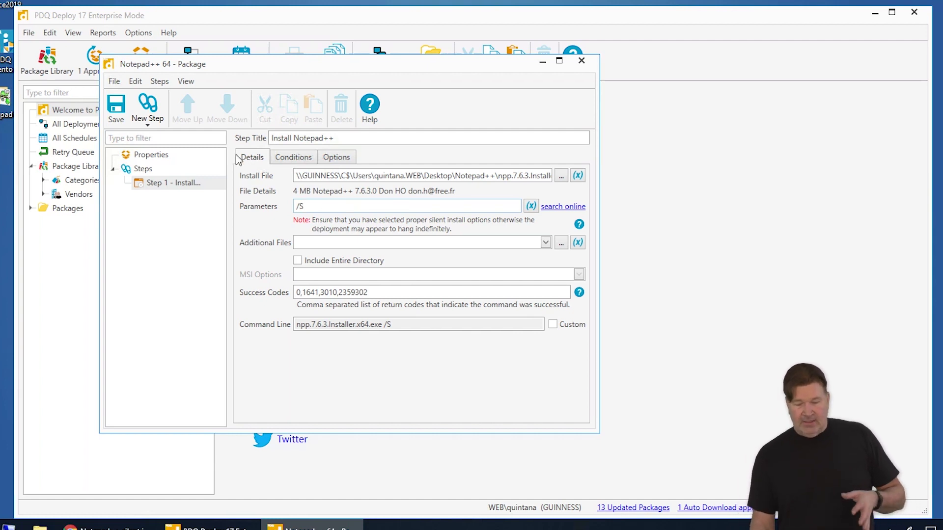
Step: Leave the step's Additional Files empty and show its Conditions
{"action": "left_click", "coordinate": [335, 244]}
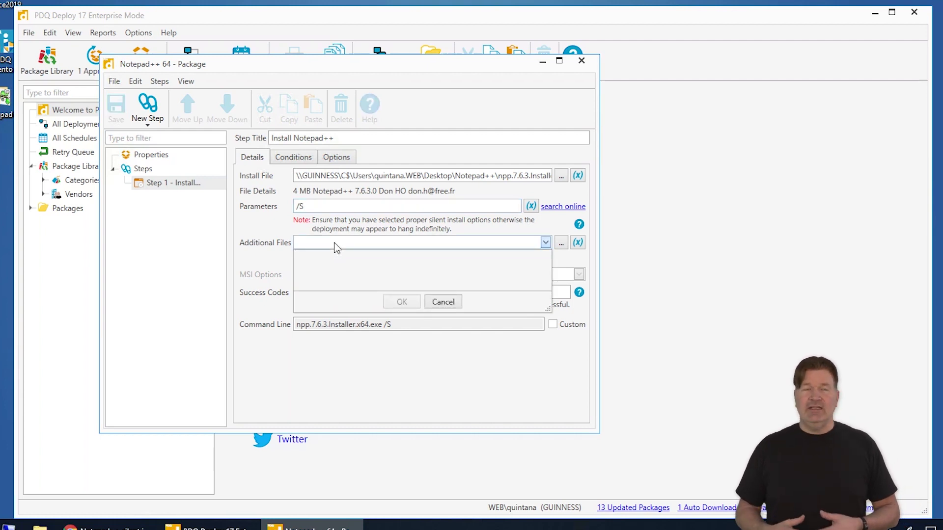
{"action": "left_click", "coordinate": [327, 383]}
{"action": "type", "text": "0,1641"}
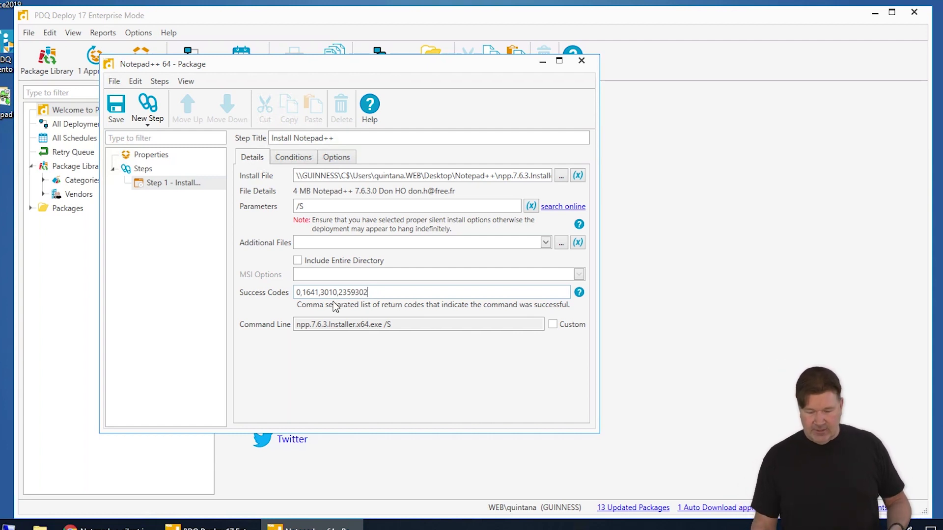
{"action": "left_click", "coordinate": [295, 163]}
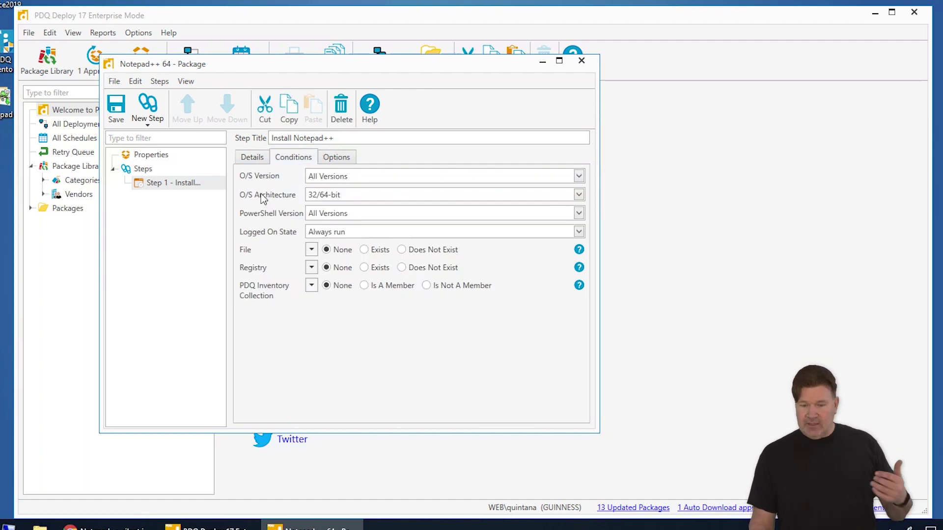
Step: Set the install step's O/S Architecture to 64-bit and review its Options and Details
{"action": "left_click", "coordinate": [333, 198]}
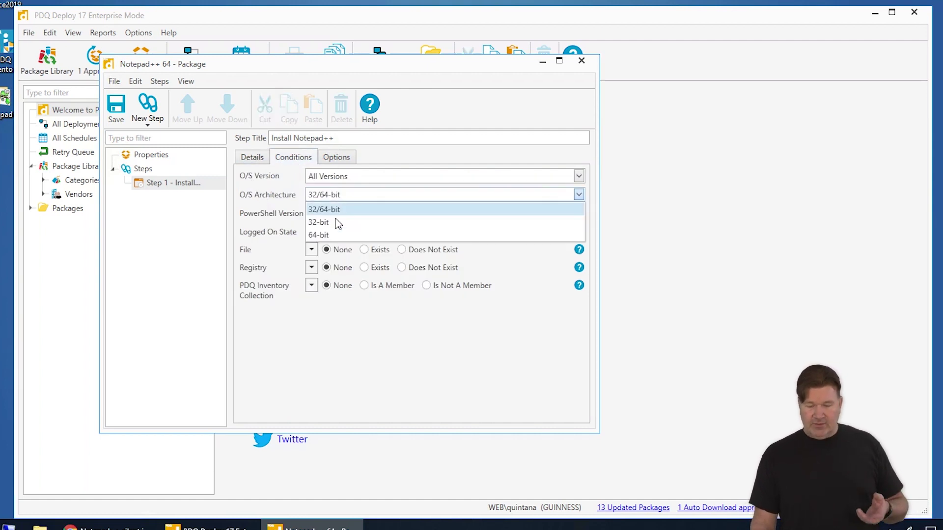
{"action": "left_click", "coordinate": [328, 236]}
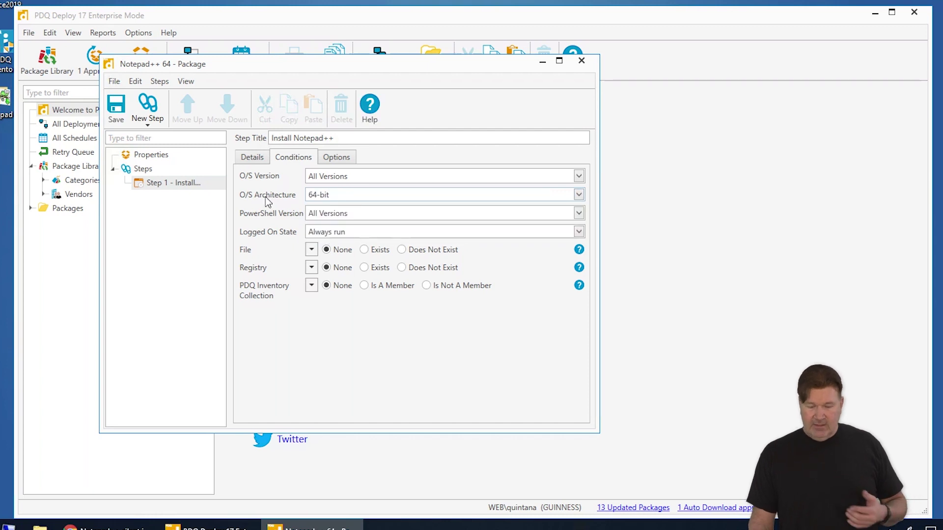
{"action": "left_click", "coordinate": [334, 158]}
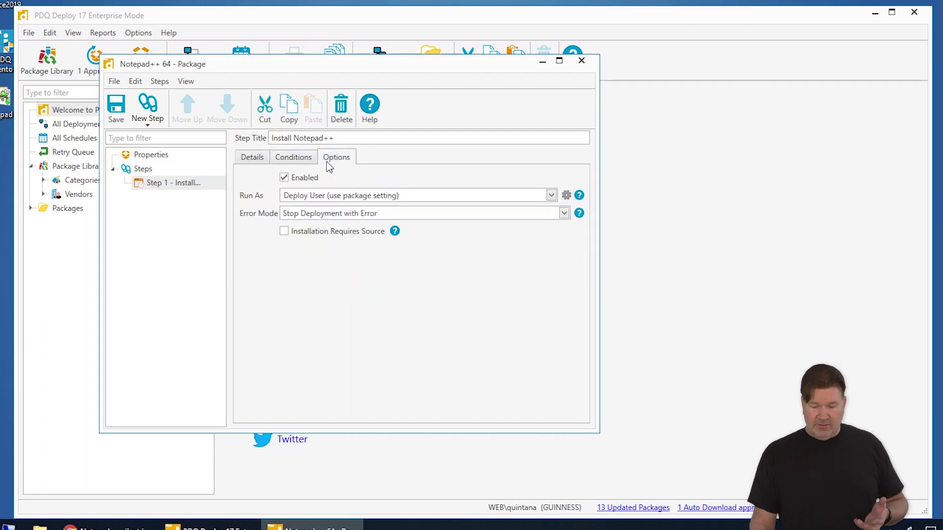
{"action": "left_click", "coordinate": [249, 157]}
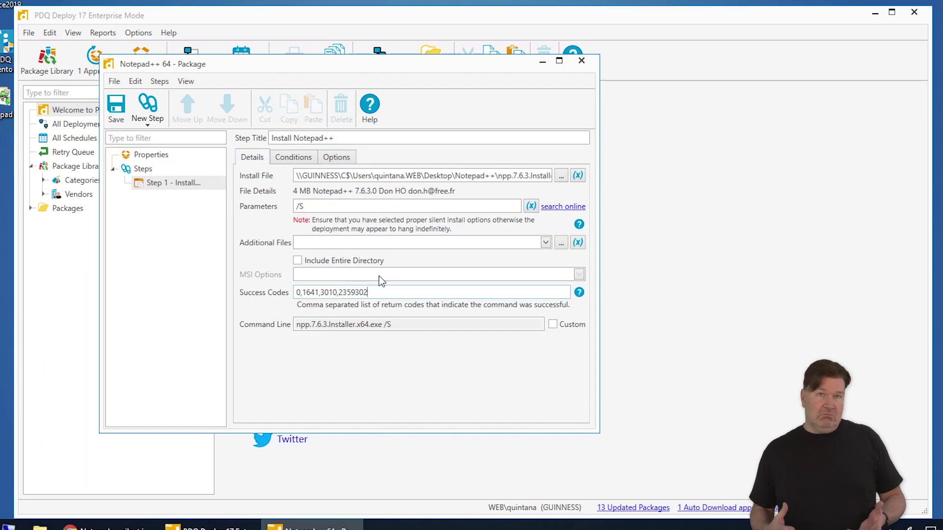
Step: Save and close the Notepad++ 64 package, then bring up its actions in the tree
{"action": "left_click", "coordinate": [116, 105]}
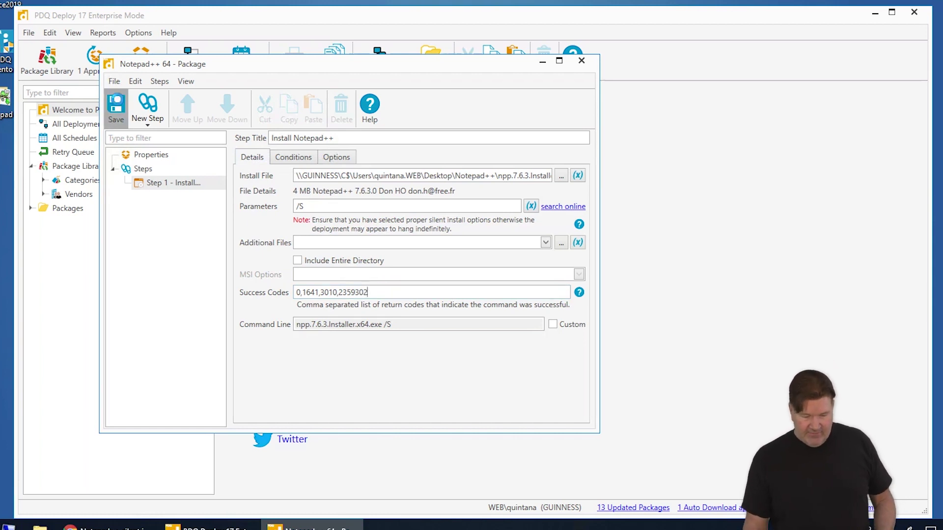
{"action": "left_click", "coordinate": [583, 62]}
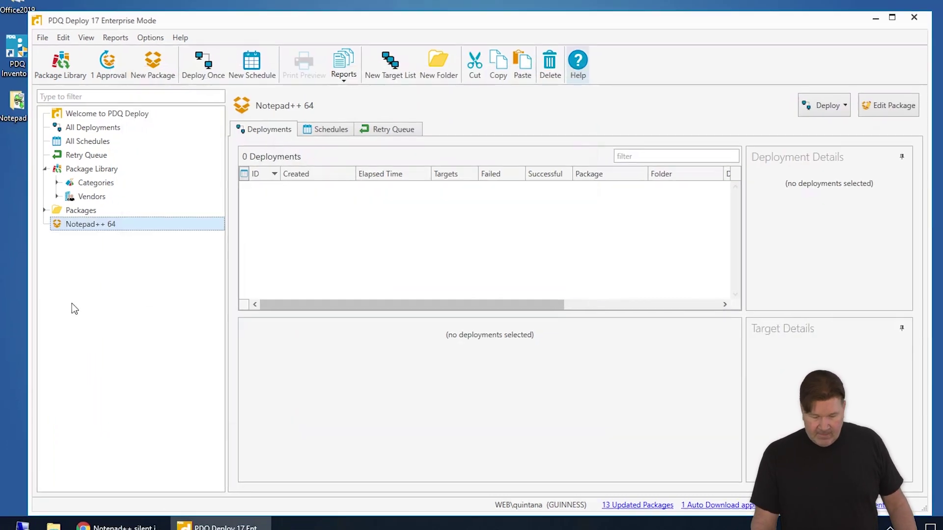
{"action": "right_click", "coordinate": [149, 235]}
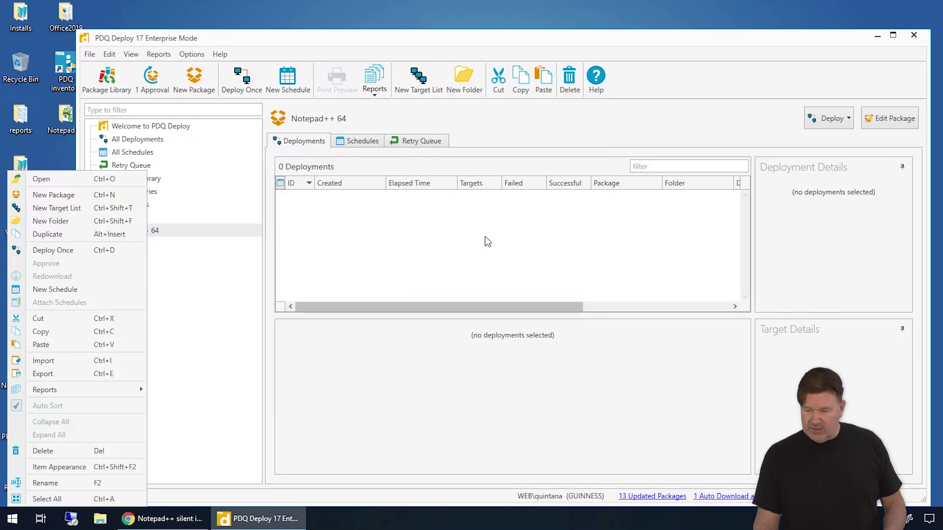
Step: Deploy Notepad++ 64 once to AlanRails and Beth, chosen from Active Directory
{"action": "left_click", "coordinate": [76, 249]}
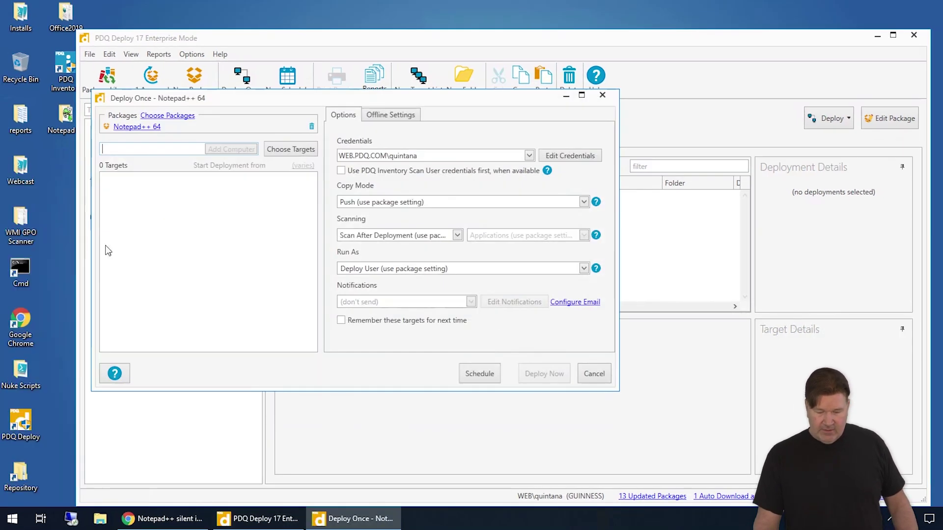
{"action": "left_click", "coordinate": [289, 151]}
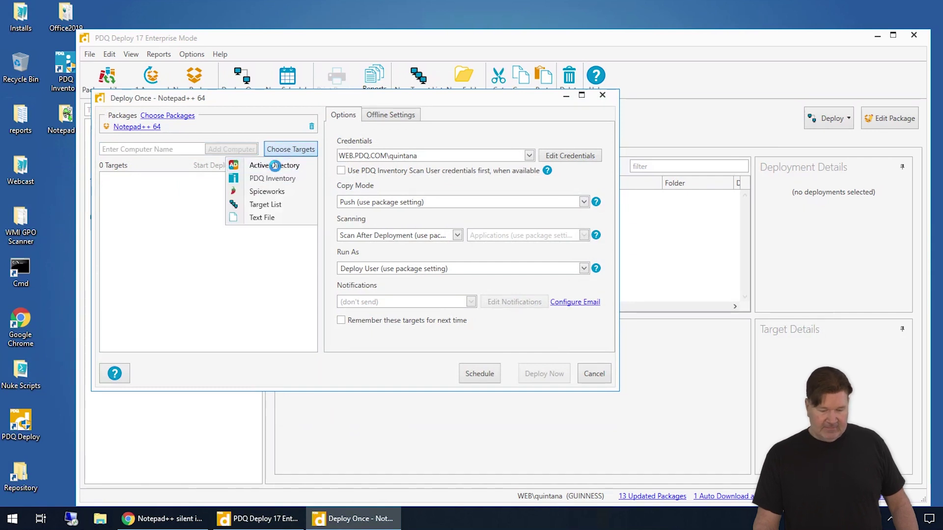
{"action": "left_click", "coordinate": [272, 165]}
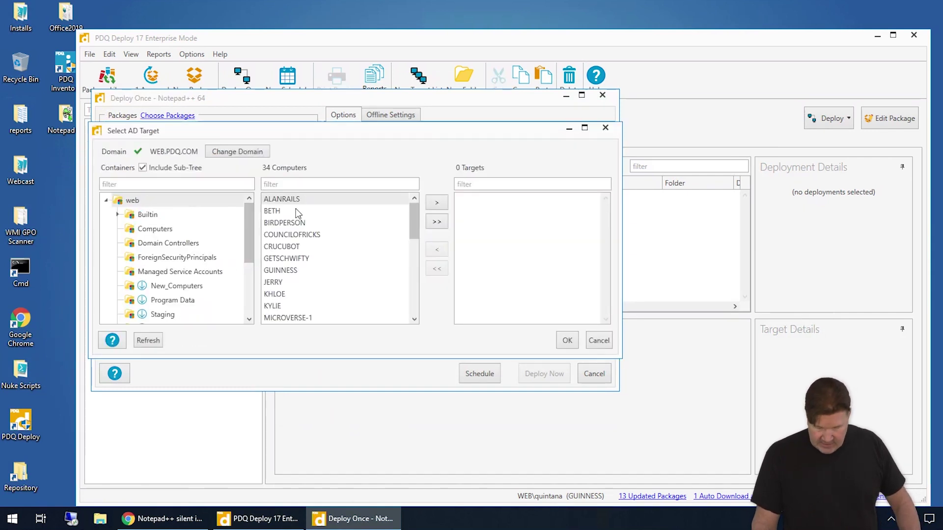
{"action": "left_click", "coordinate": [283, 212]}
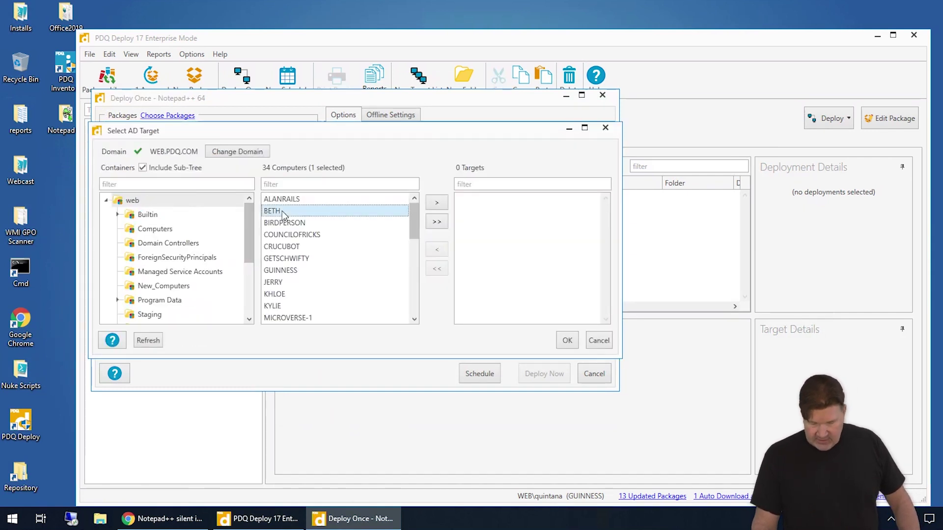
{"action": "left_click", "coordinate": [436, 205]}
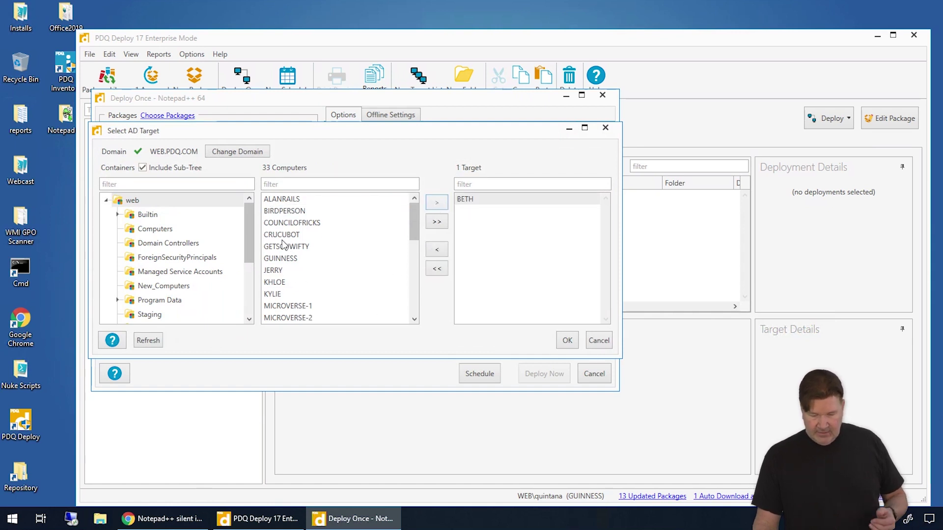
{"action": "double_click", "coordinate": [284, 201]}
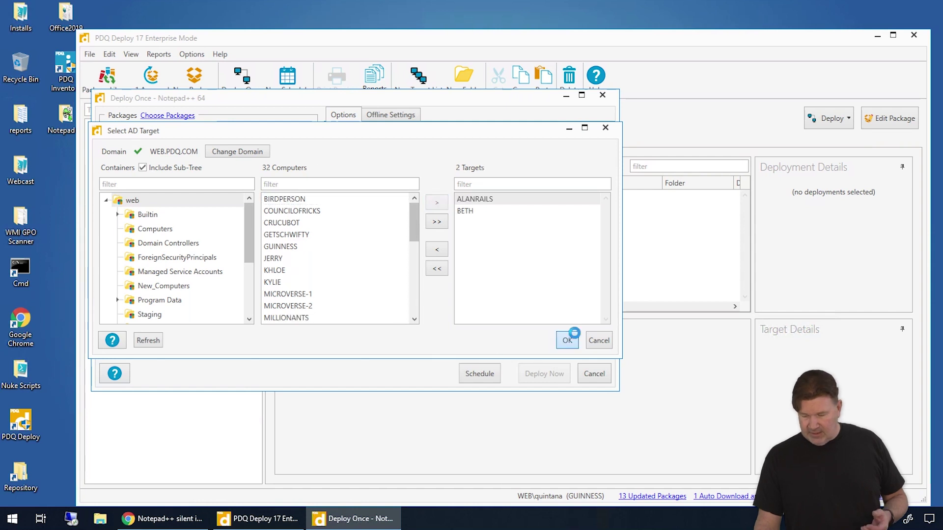
{"action": "left_click", "coordinate": [568, 341]}
{"action": "left_click", "coordinate": [545, 374]}
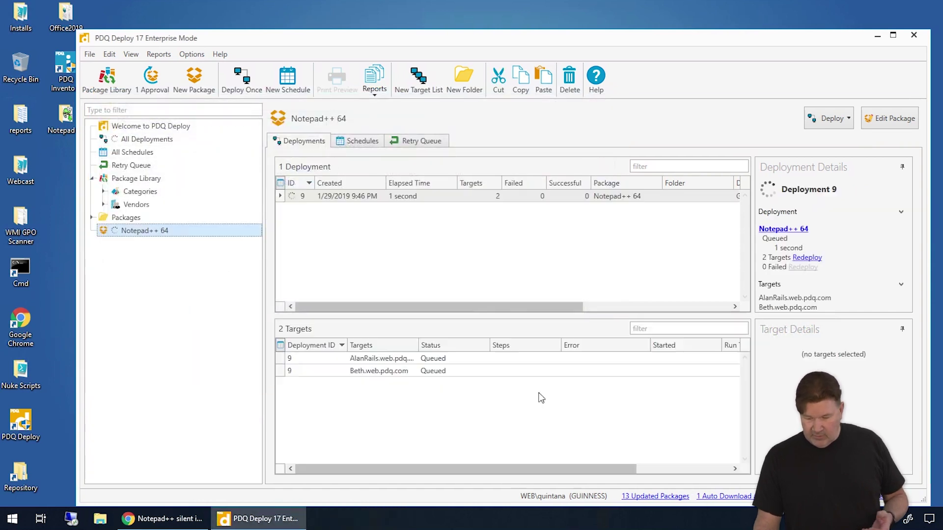